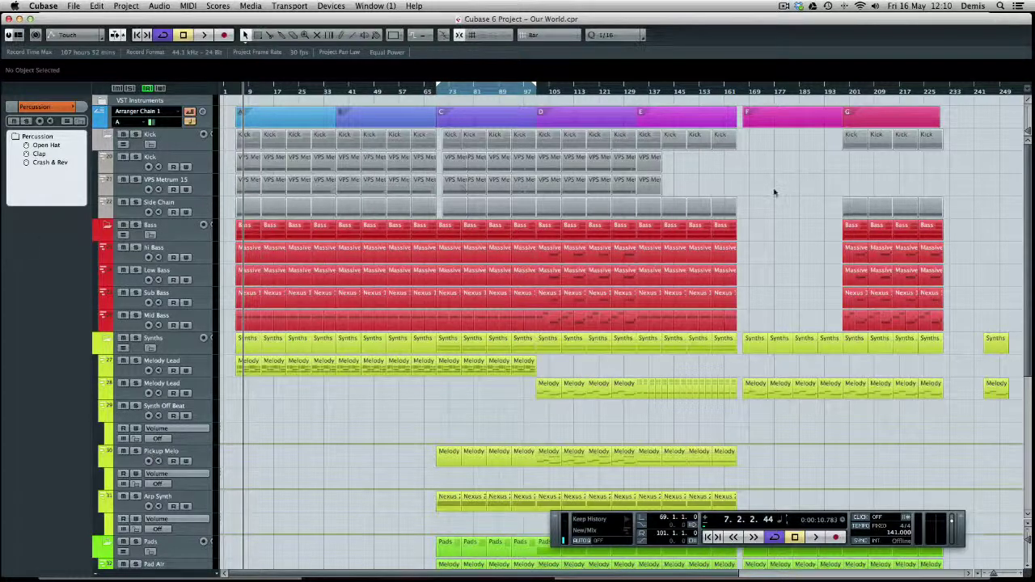
Step: Deactivate arranger mode for Arranger Chain 1
left_click(796, 117)
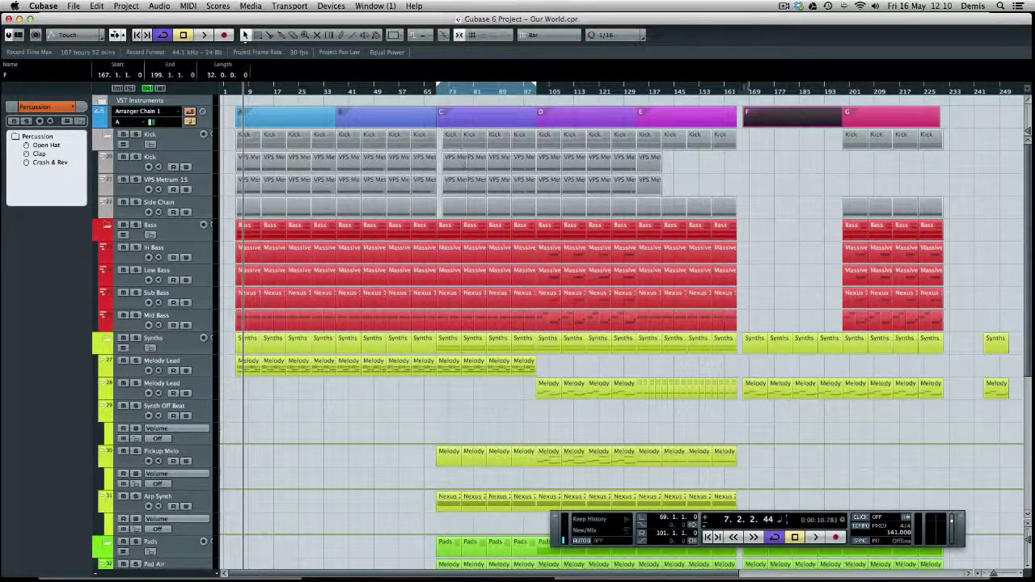
left_click(457, 101)
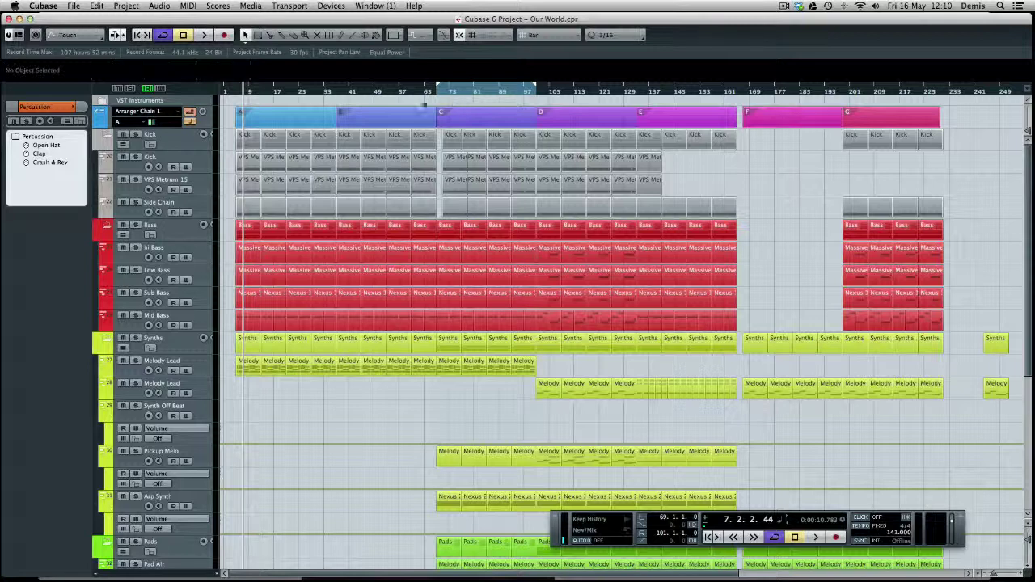
left_click(190, 112)
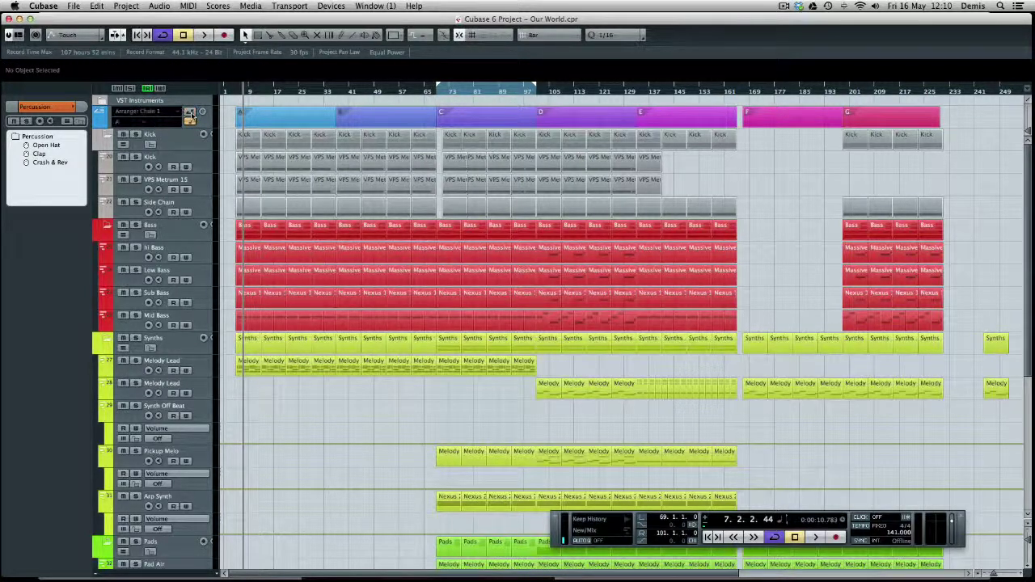
right_click(176, 148)
mouse_move(194, 144)
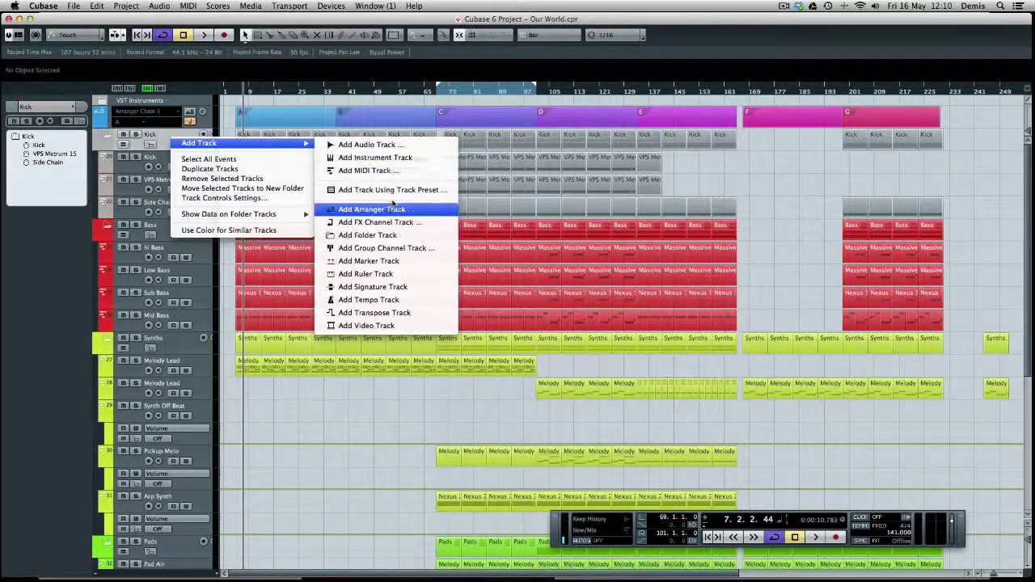
left_click(778, 164)
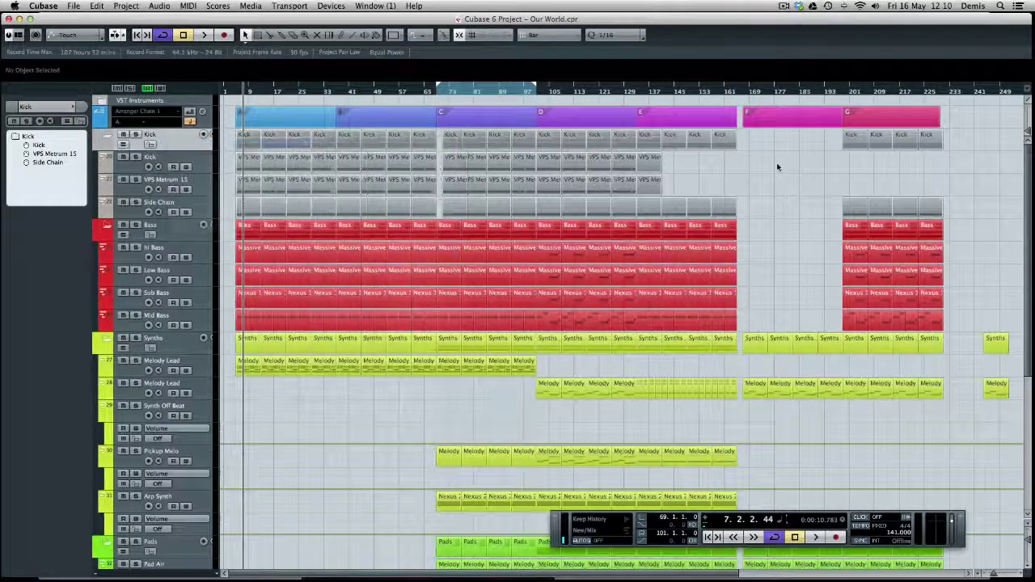
Step: Set the locators to arranger event E and play briefly from the left locator at bar 133
left_click(918, 119)
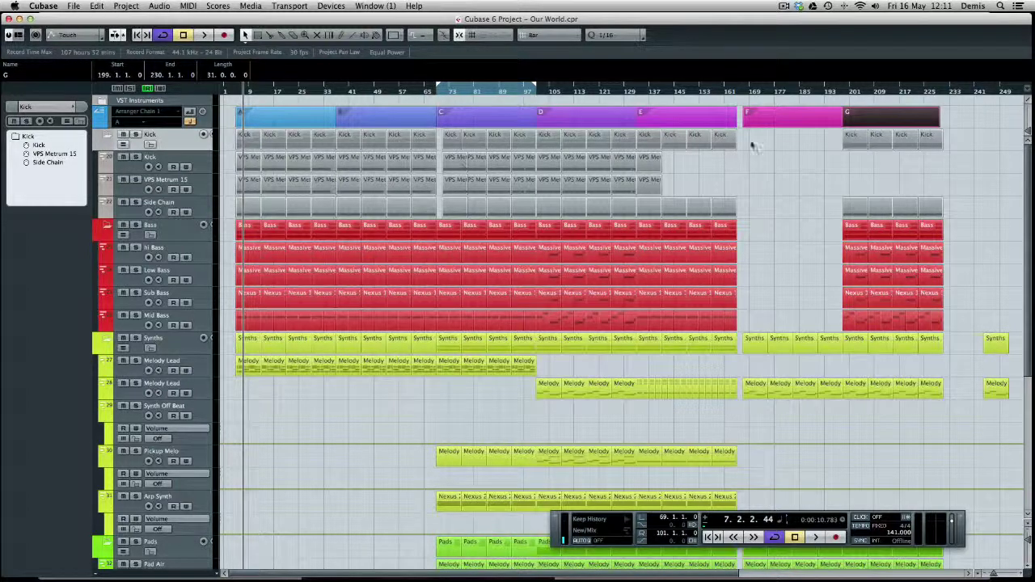
left_click_drag(752, 146, 635, 130)
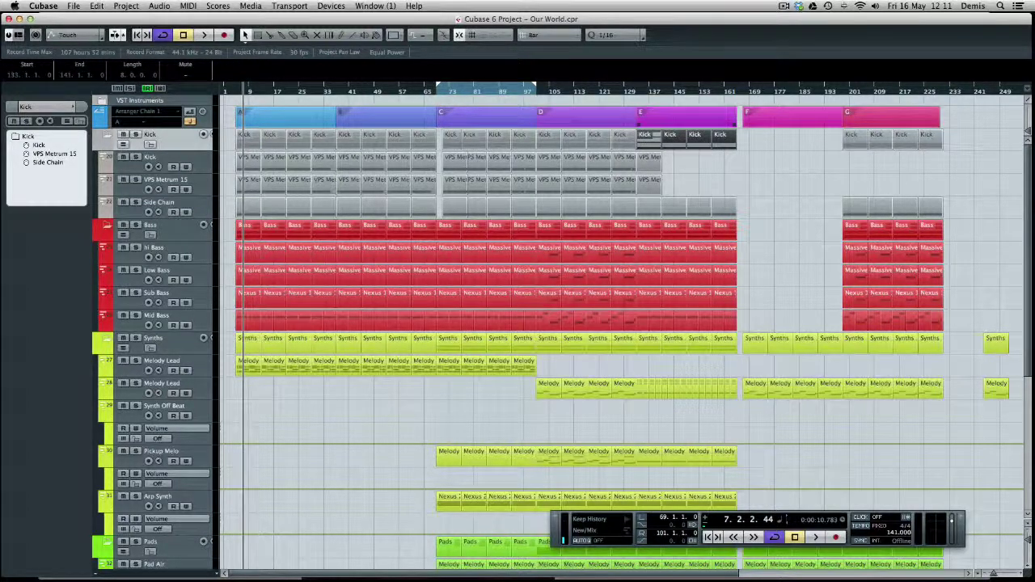
left_click(698, 114)
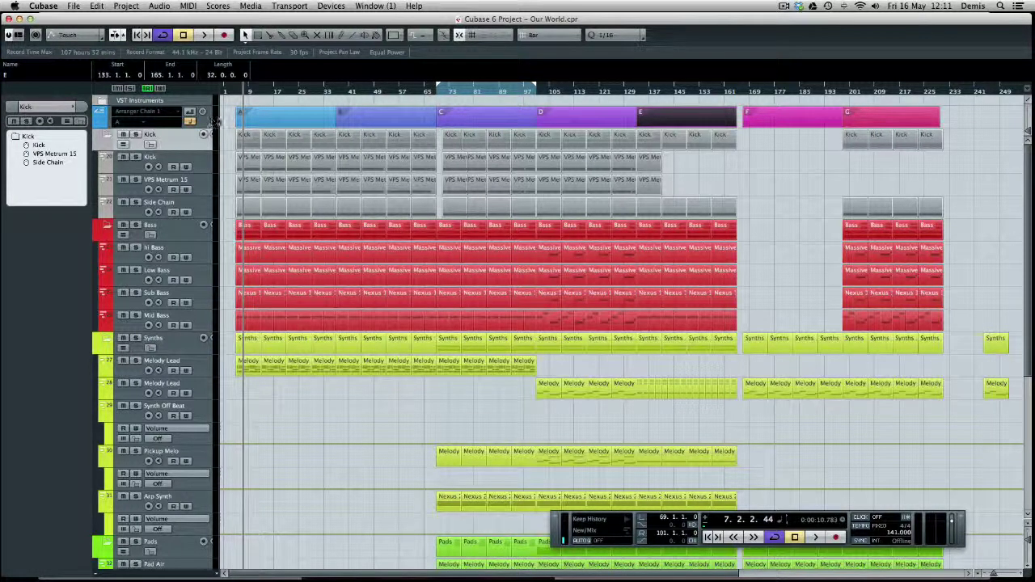
key("p")
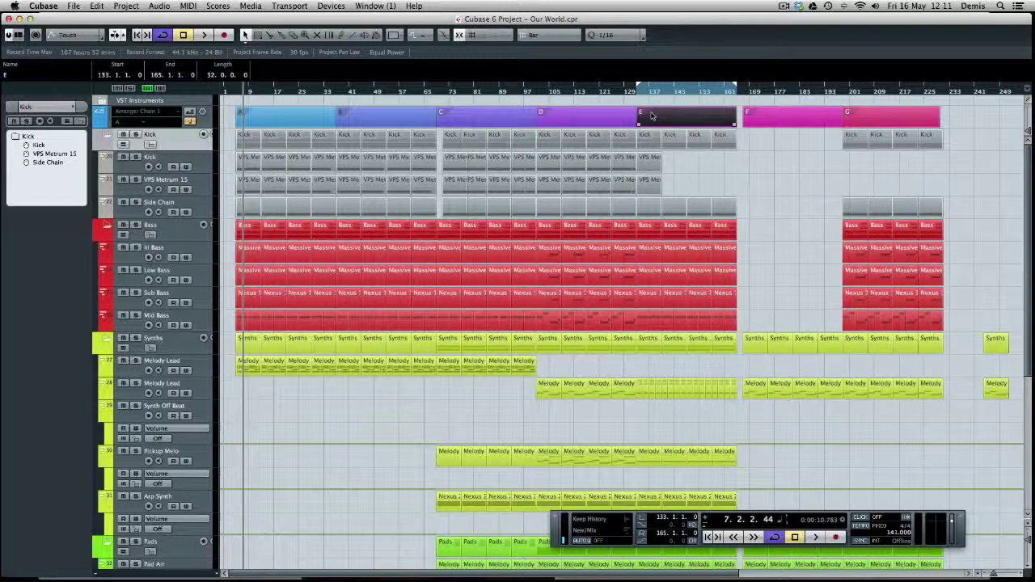
key("KP_1")
key("space")
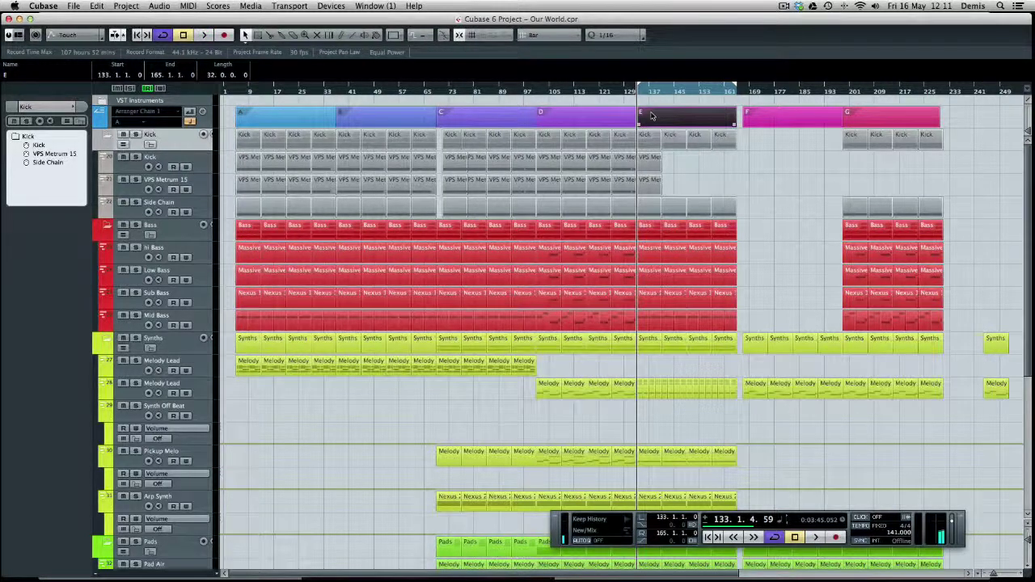
left_click(423, 103)
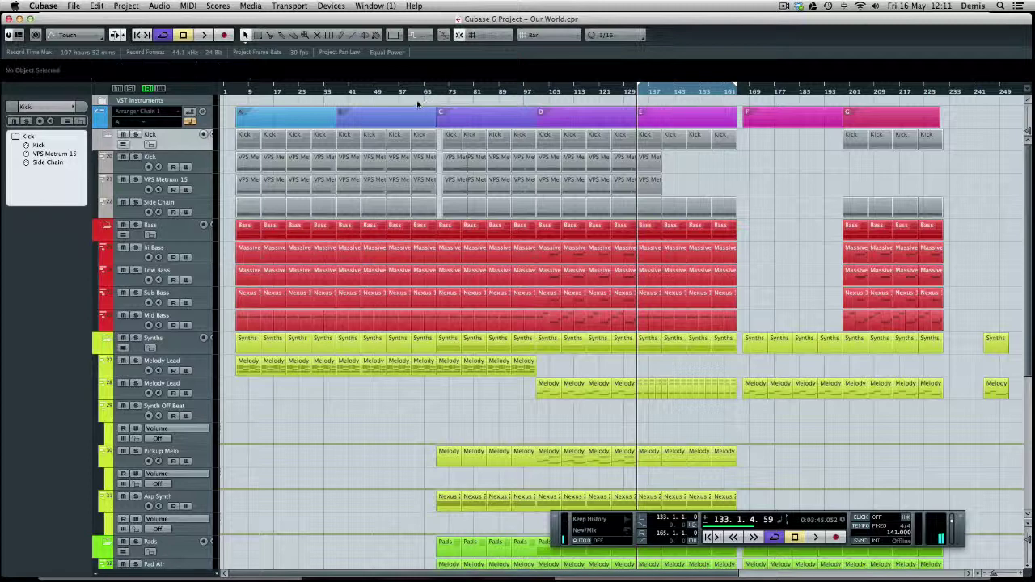
Step: Show the arranger track's chain and event list, and audition arranger event B
left_click(189, 121)
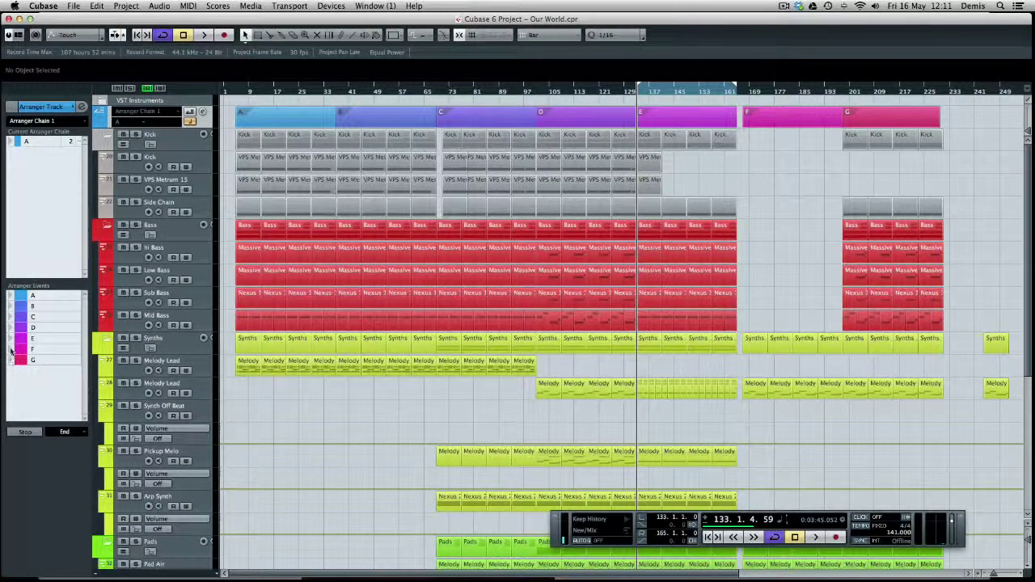
left_click(10, 307)
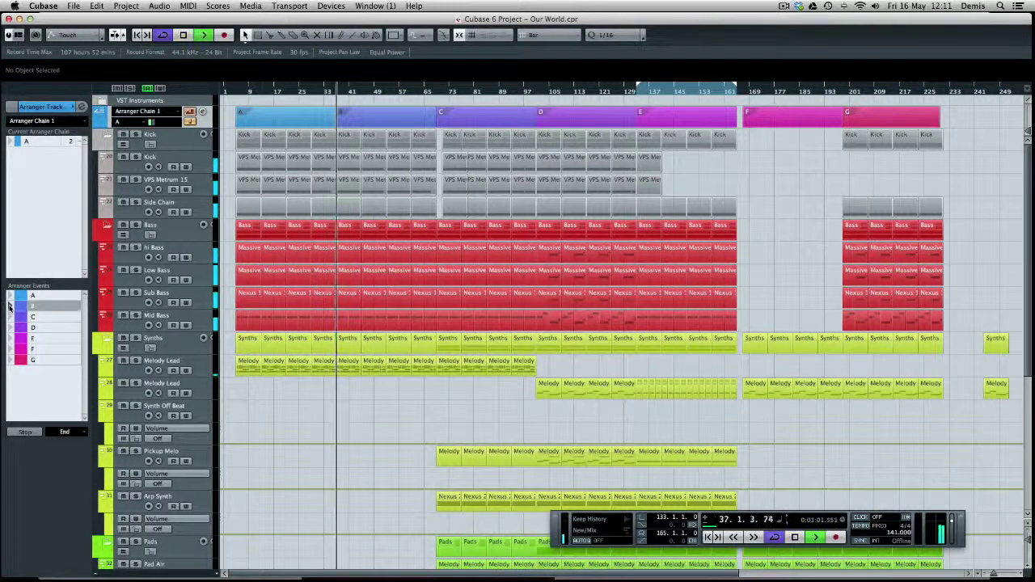
key("space")
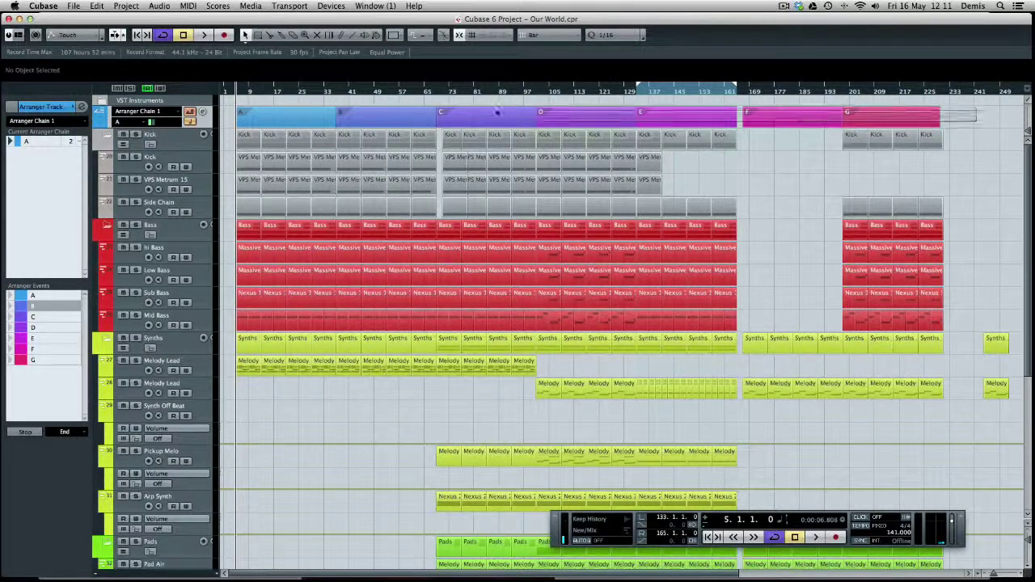
left_click(277, 112)
left_click(375, 105)
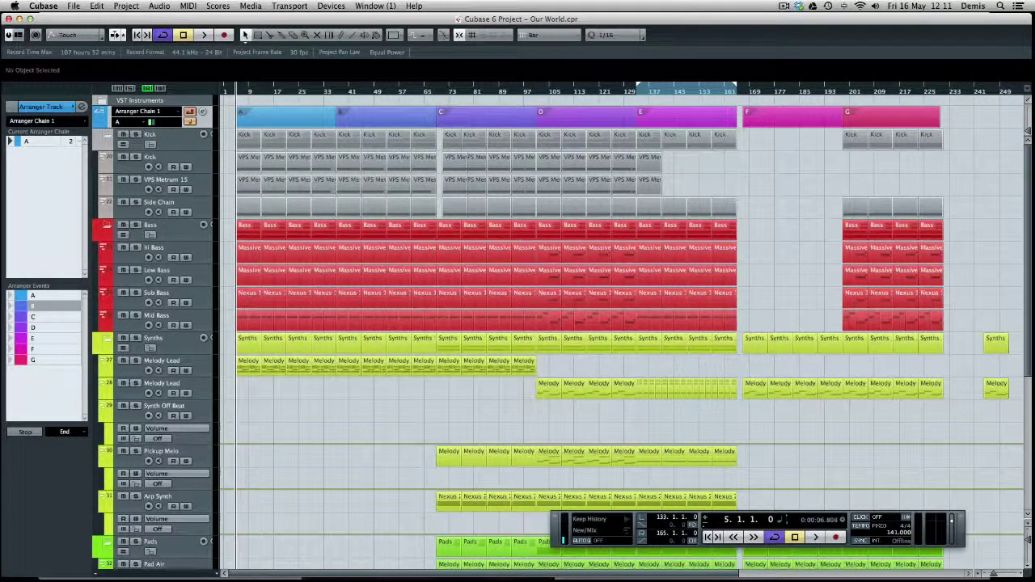
Step: Look over the kick, bass, synth, pad, percussion and FX parts across the arrangement, highlighting groups of them
left_click_drag(829, 165, 234, 209)
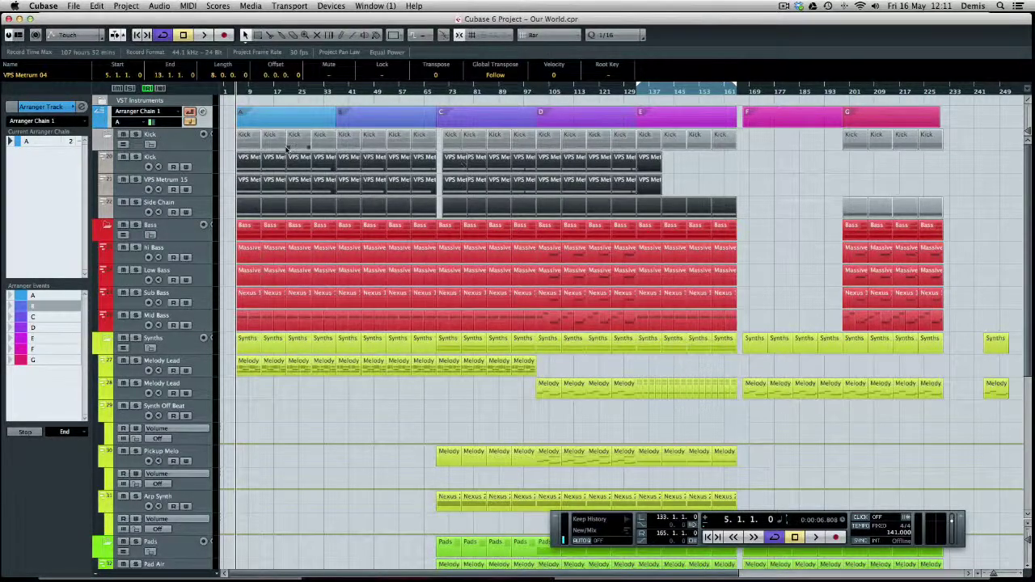
left_click(227, 162)
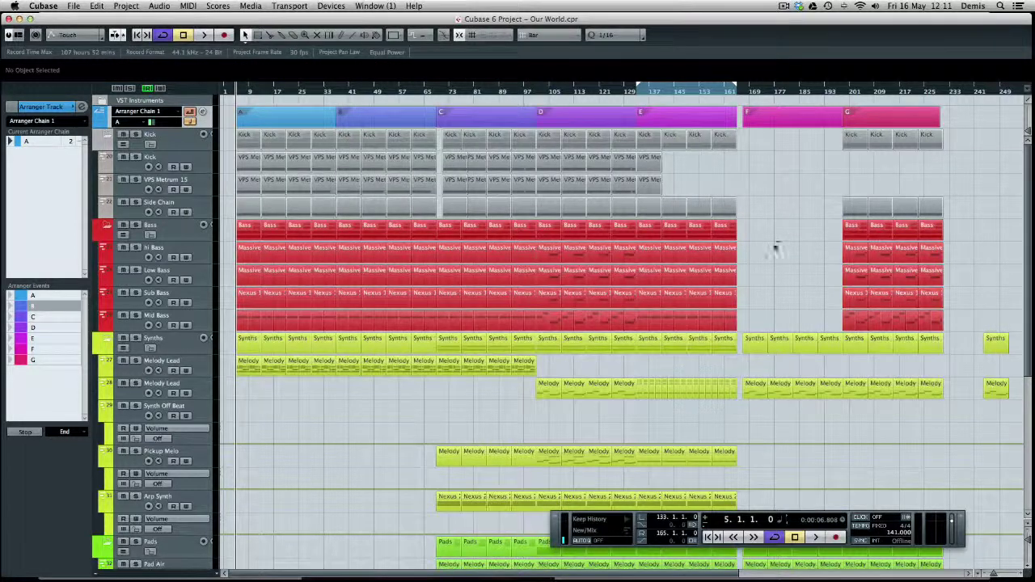
left_click_drag(778, 243, 441, 327)
left_click_drag(682, 366, 466, 370)
left_click(573, 418)
scroll(406, 397, "down", 10)
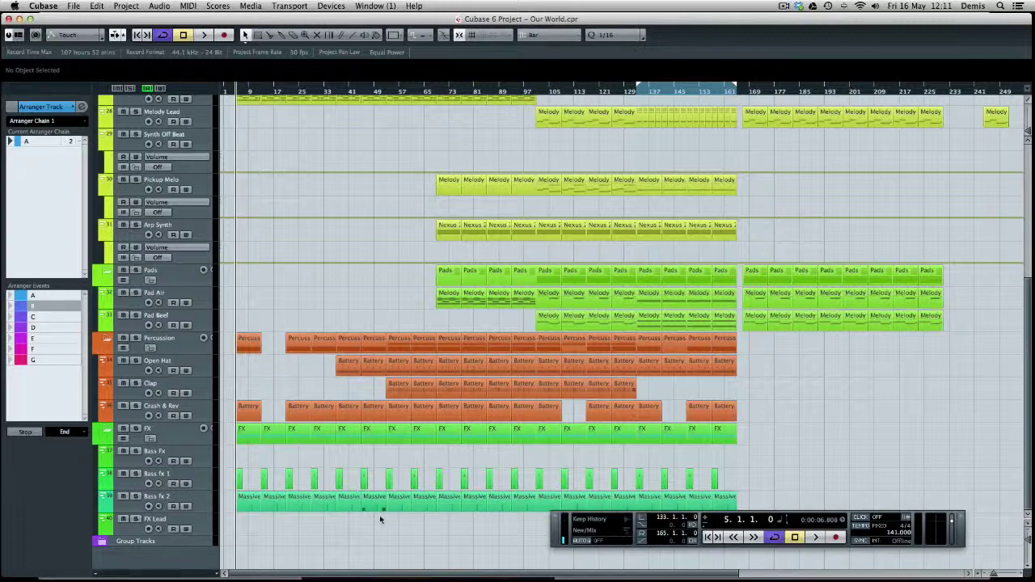
scroll(363, 162, "up", 1)
left_click_drag(363, 94, 363, 84)
scroll(413, 191, "down", 5)
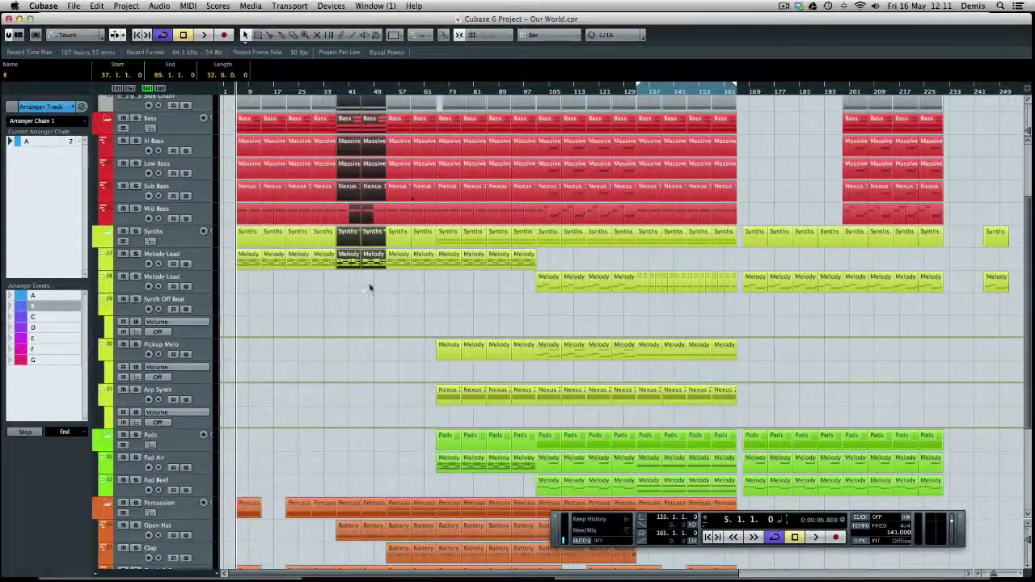
left_click_drag(736, 325, 428, 404)
left_click_drag(443, 356, 702, 239)
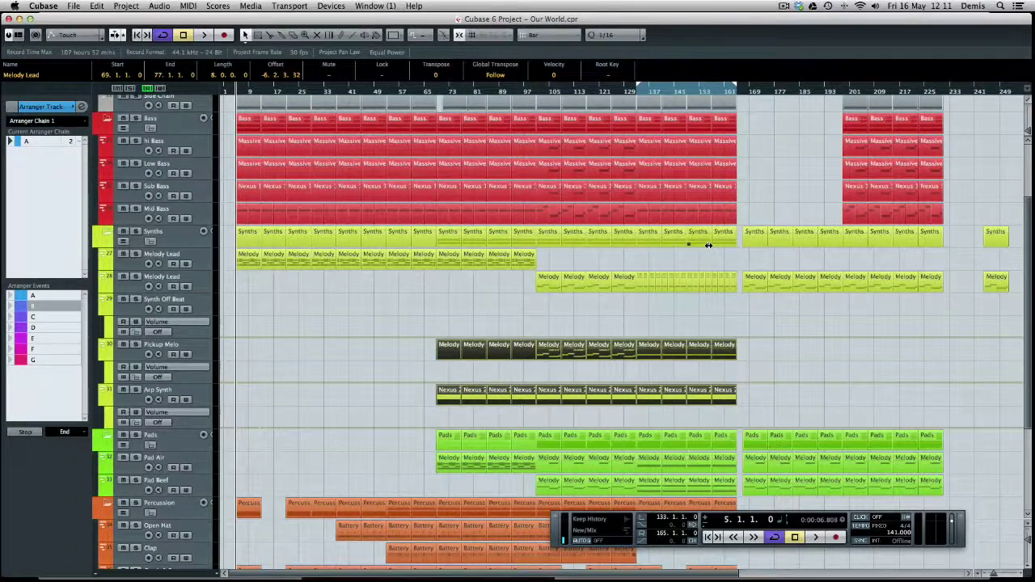
left_click(446, 323)
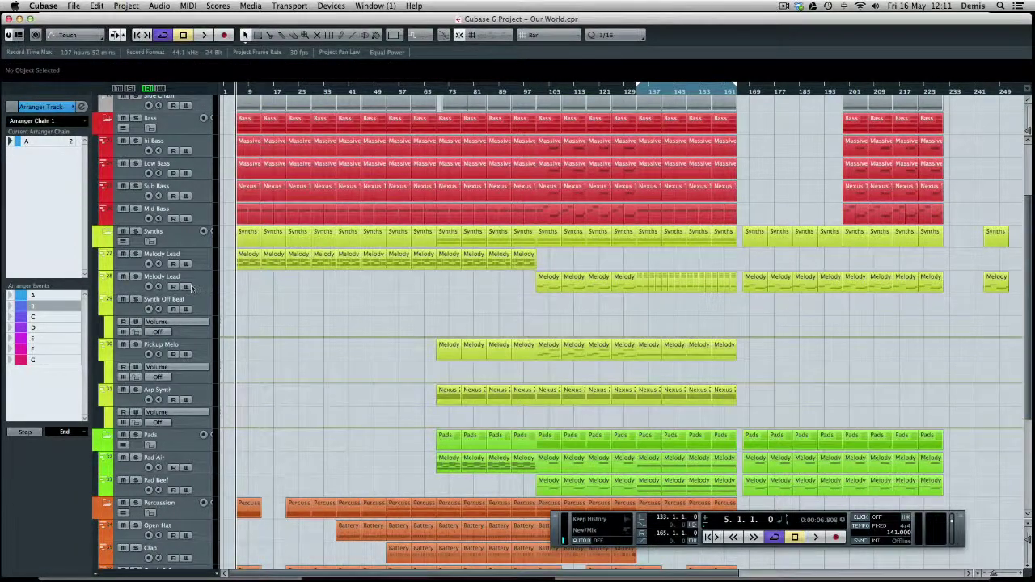
Step: Try a blue colour on the upper Melody Lead track and restore its yellow colour
left_click(110, 261)
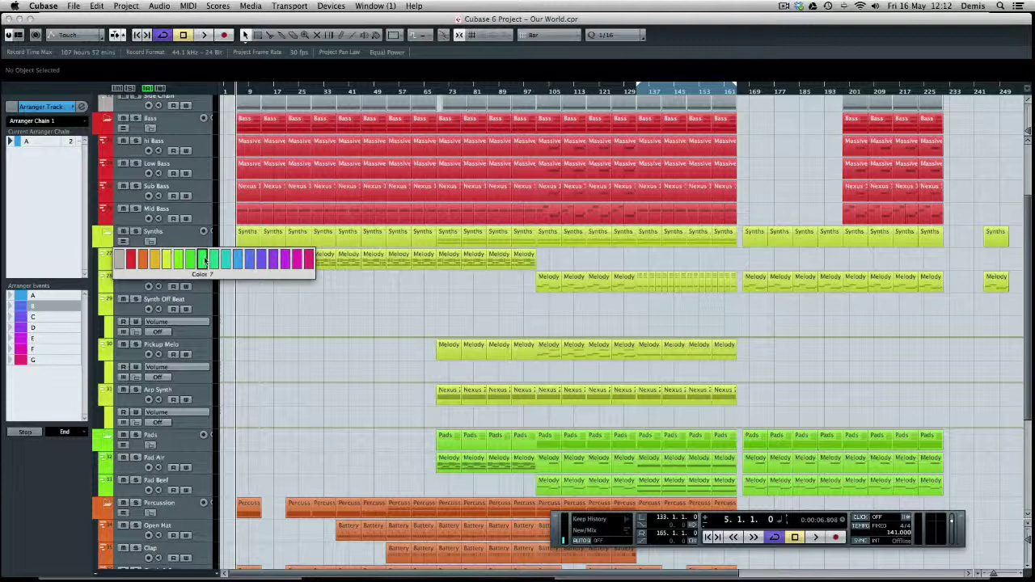
left_click(248, 258)
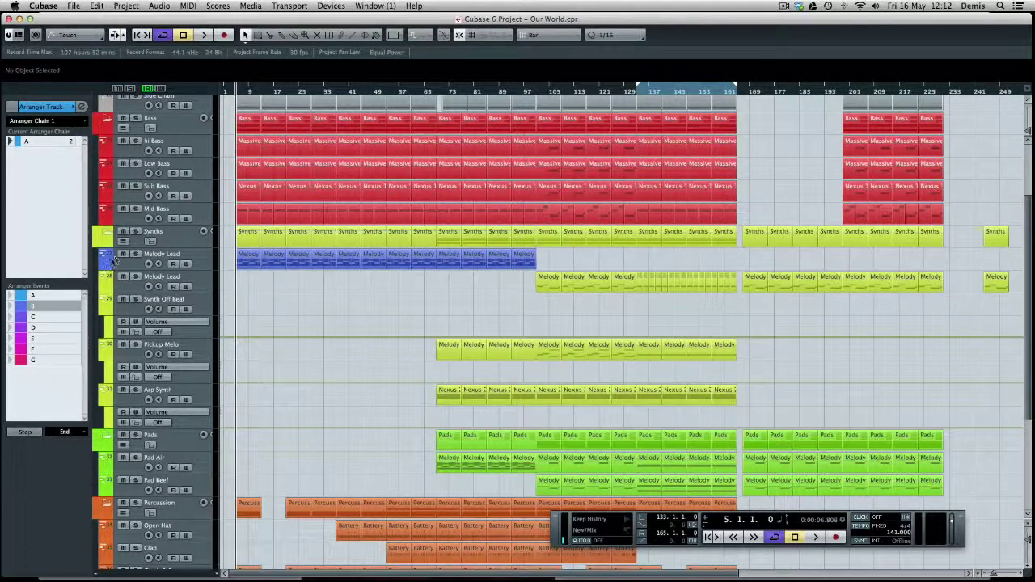
left_click(110, 257)
left_click(163, 257)
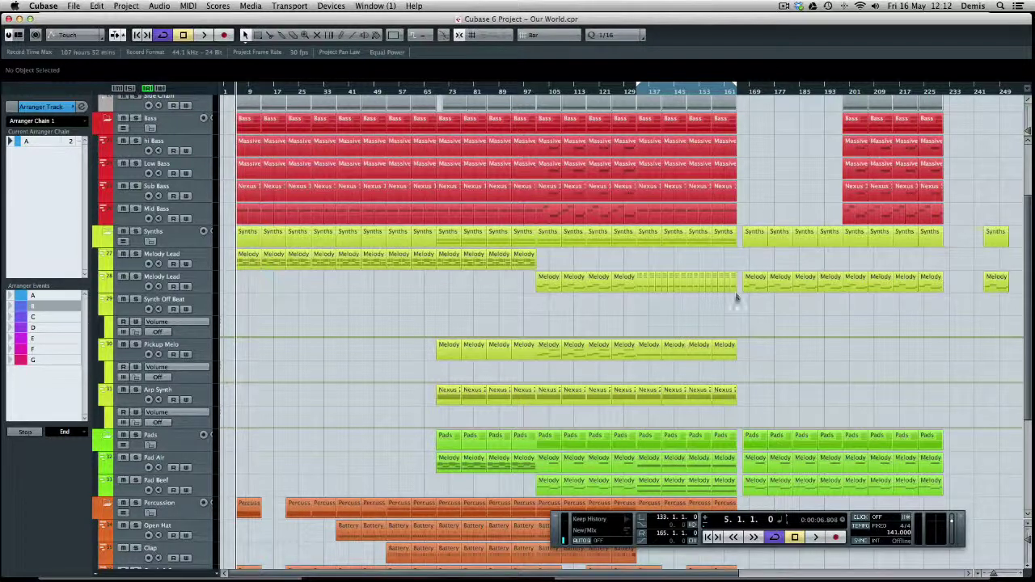
Step: Select the upper Melody Lead track and look through the whole colour-coded track list
left_click(166, 258)
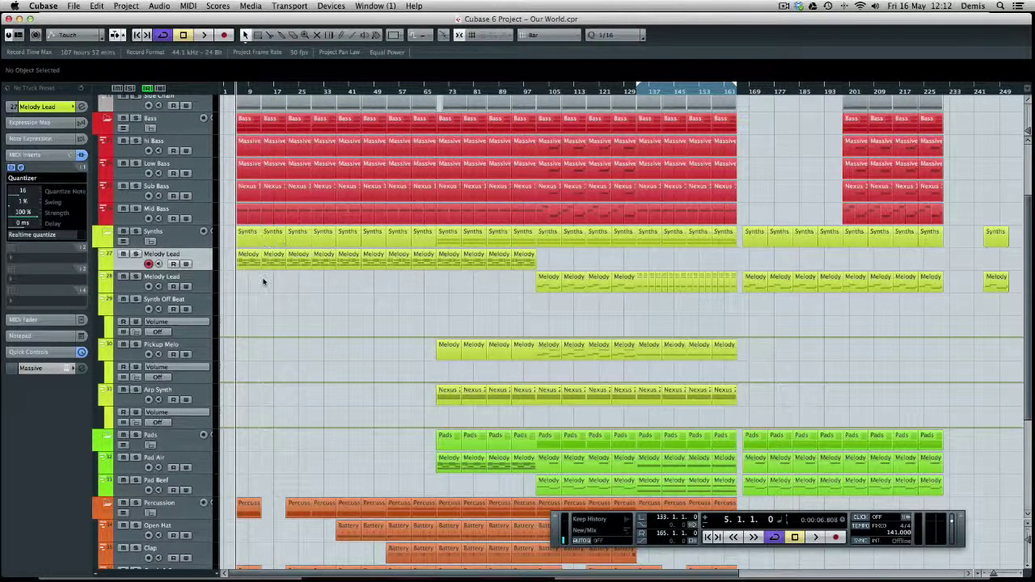
scroll(261, 275, "down", 5)
scroll(262, 275, "up", 8)
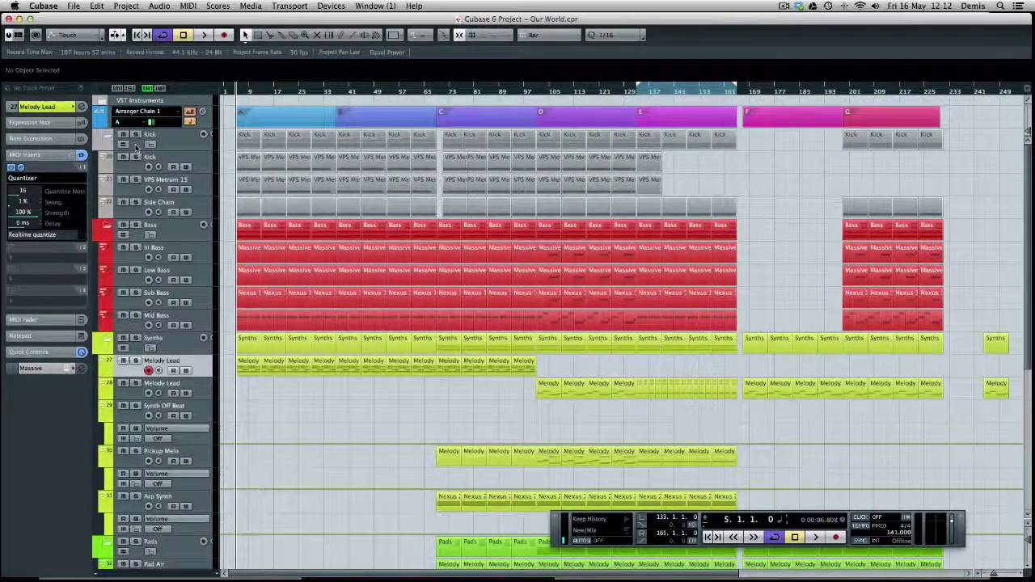
scroll(502, 339, "down", 5)
scroll(501, 340, "up", 5)
scroll(502, 339, "down", 5)
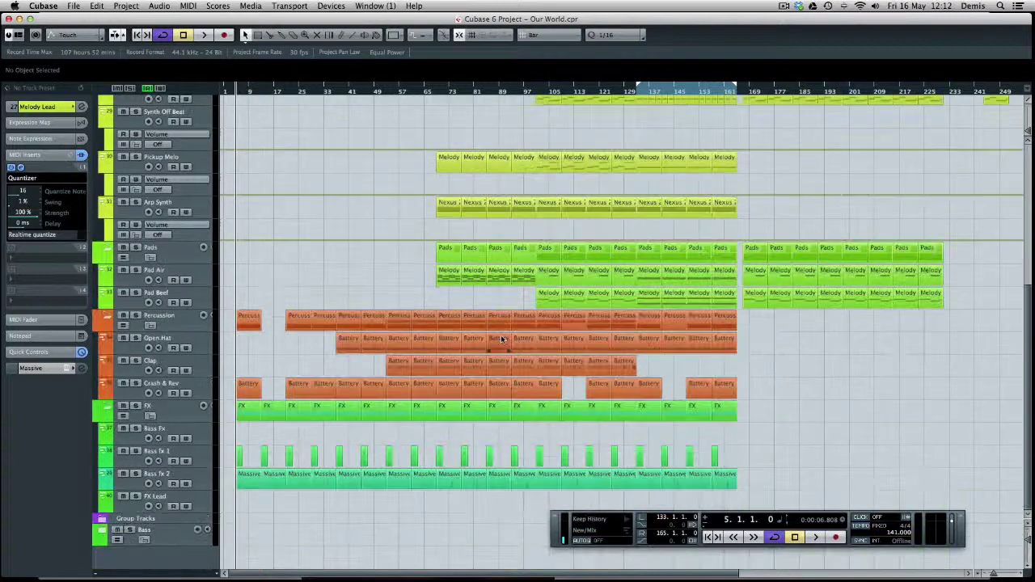
scroll(501, 339, "up", 5)
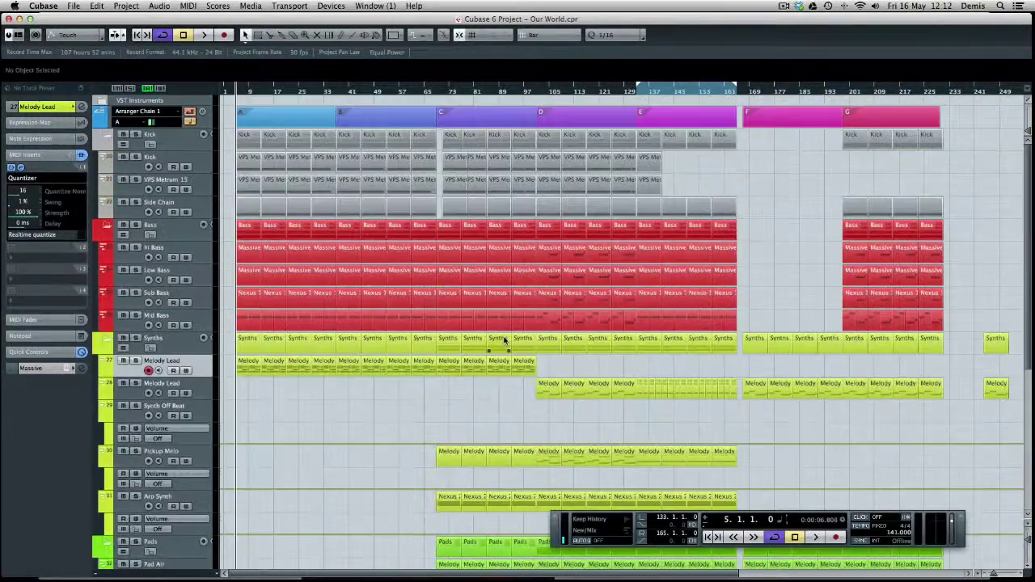
Step: Collapse the Kick, Bass, Synths, Pads, Percussion and FX folder tracks, briefly reopening the Bass folder to check its tracks
left_click(106, 144)
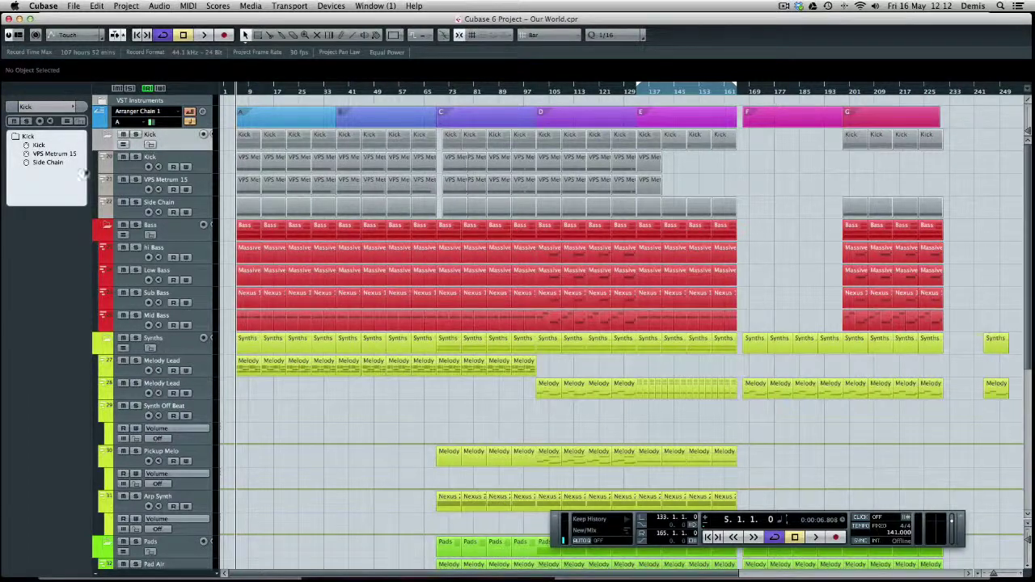
left_click(108, 136)
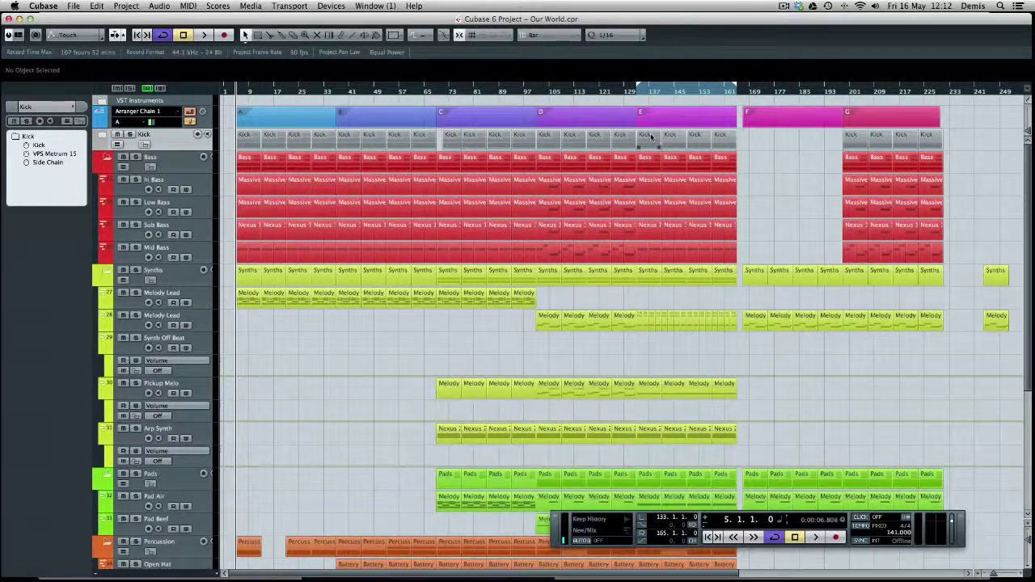
left_click(105, 158)
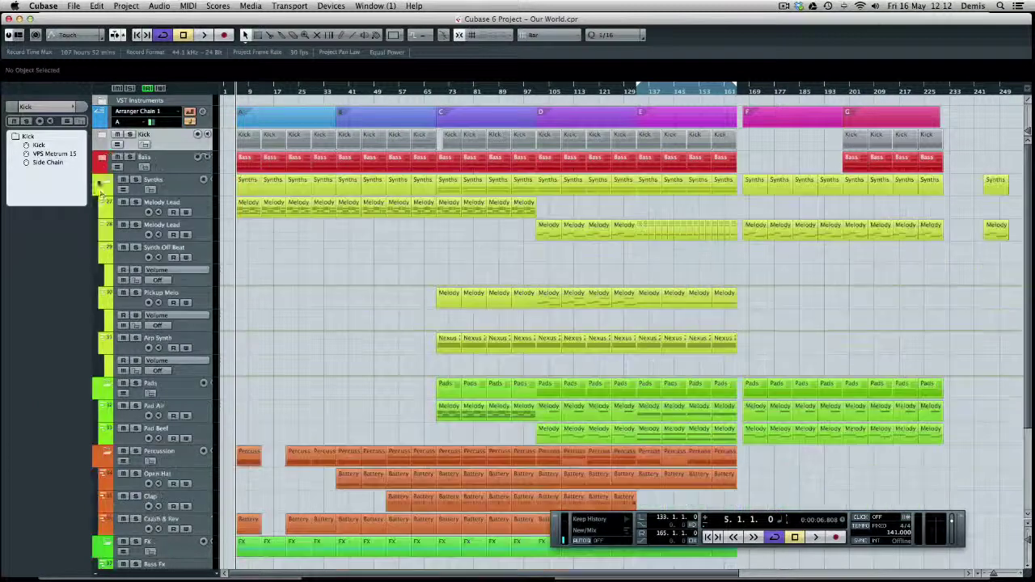
left_click(106, 181)
left_click(106, 202)
left_click(105, 231)
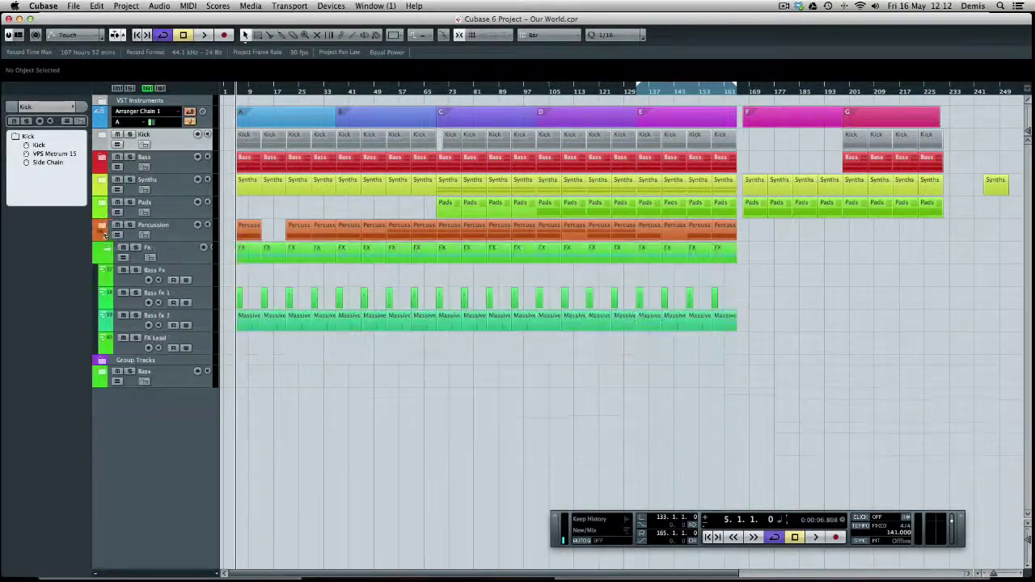
left_click(109, 249)
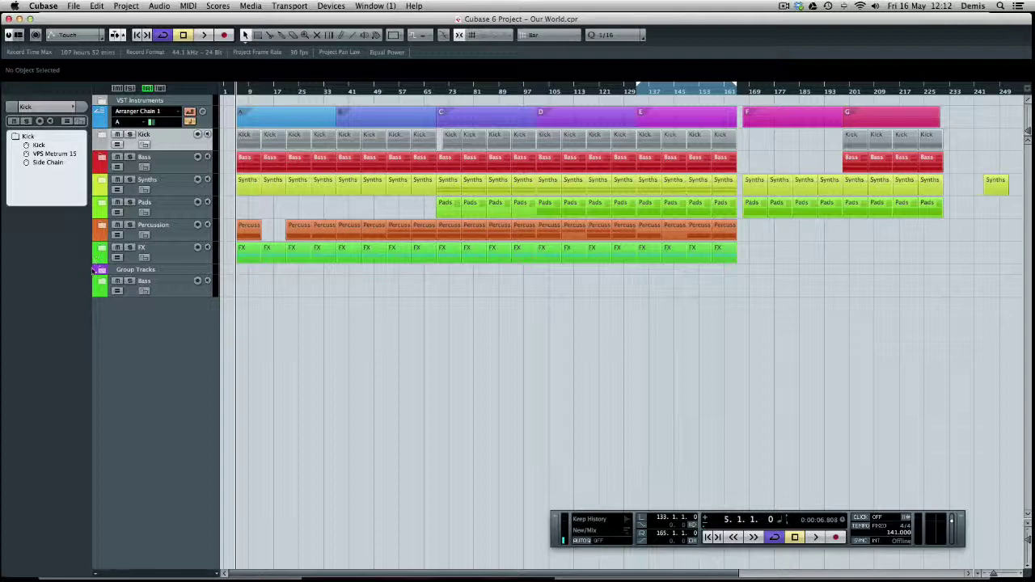
left_click(106, 158)
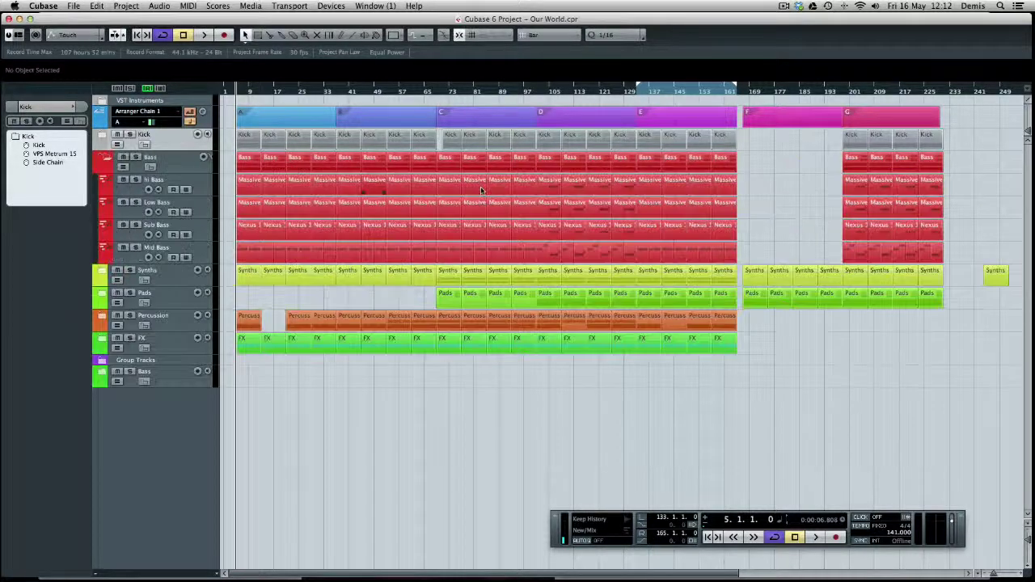
left_click(107, 159)
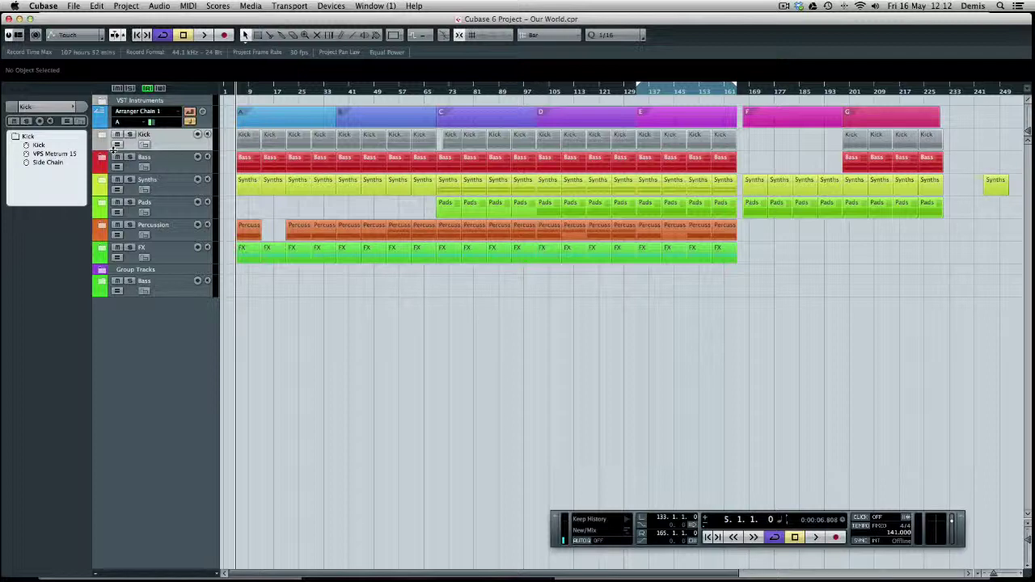
Step: Delete the green Bass folder track below the Group Tracks folder
left_click(165, 288)
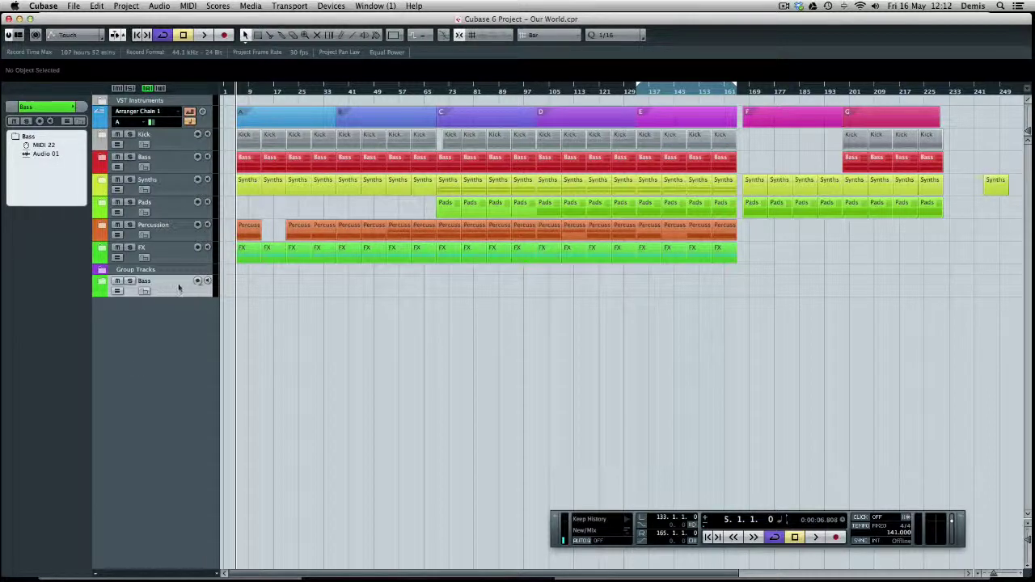
right_click(173, 278)
left_click(207, 320)
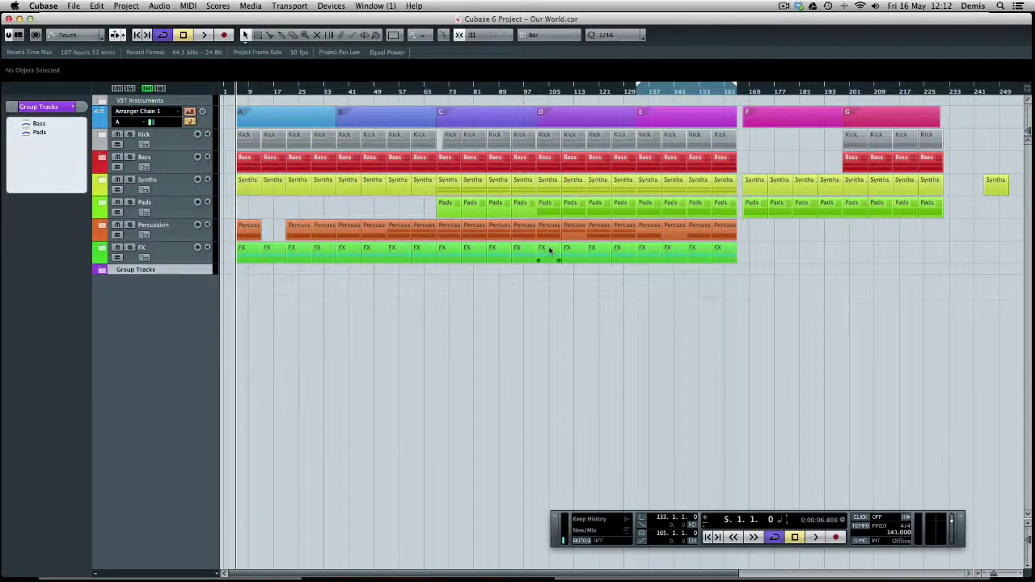
Step: Add two MIDI tracks below the Group Tracks folder and select the upper one
right_click(147, 340)
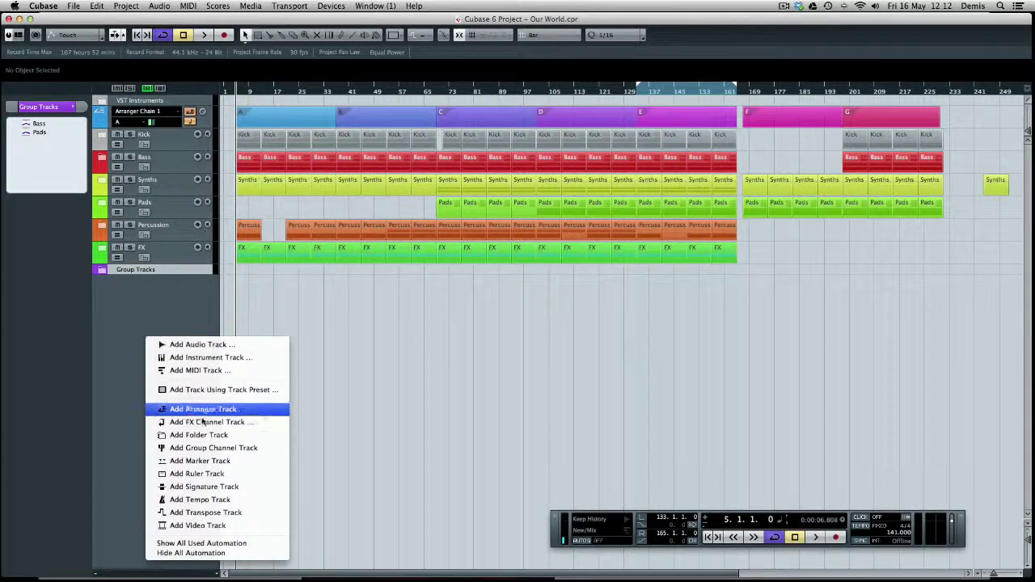
left_click(215, 371)
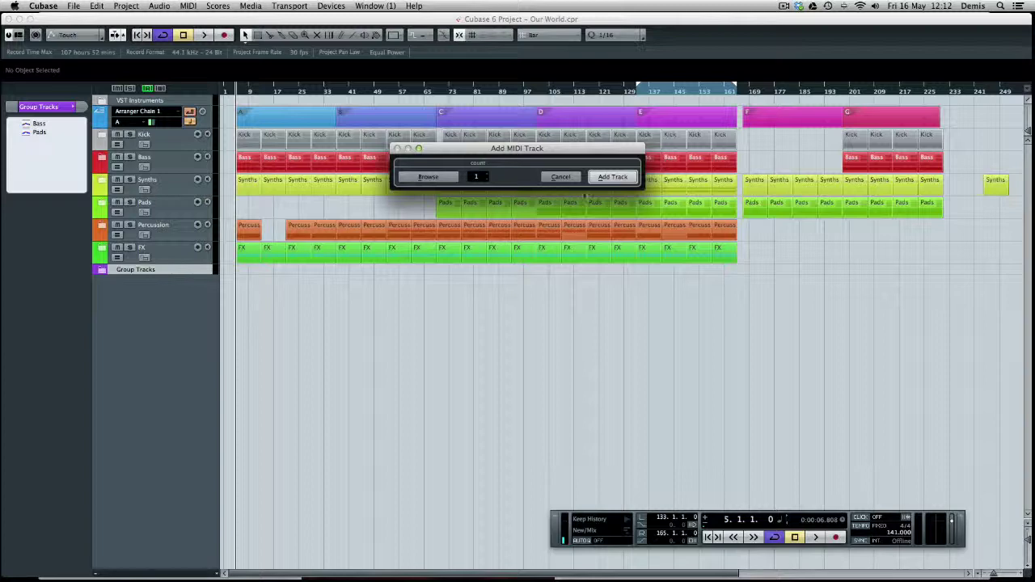
key("Return")
right_click(165, 339)
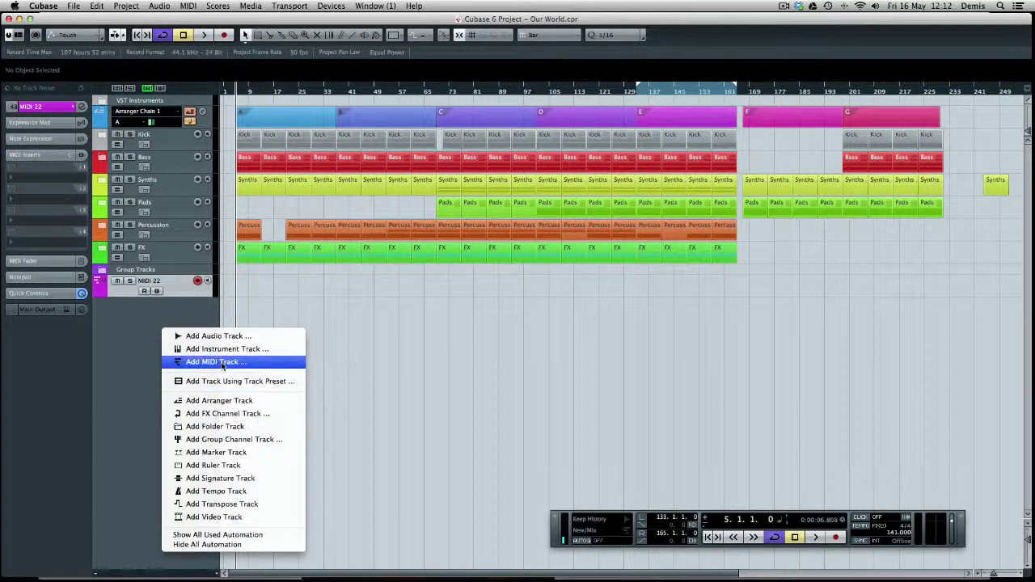
left_click(212, 361)
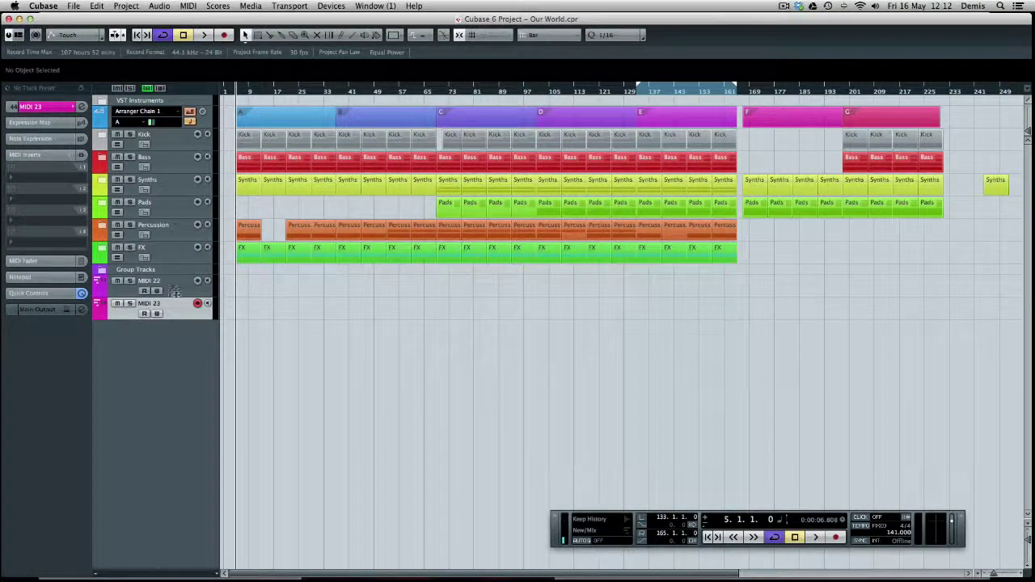
left_click_drag(173, 305, 164, 369)
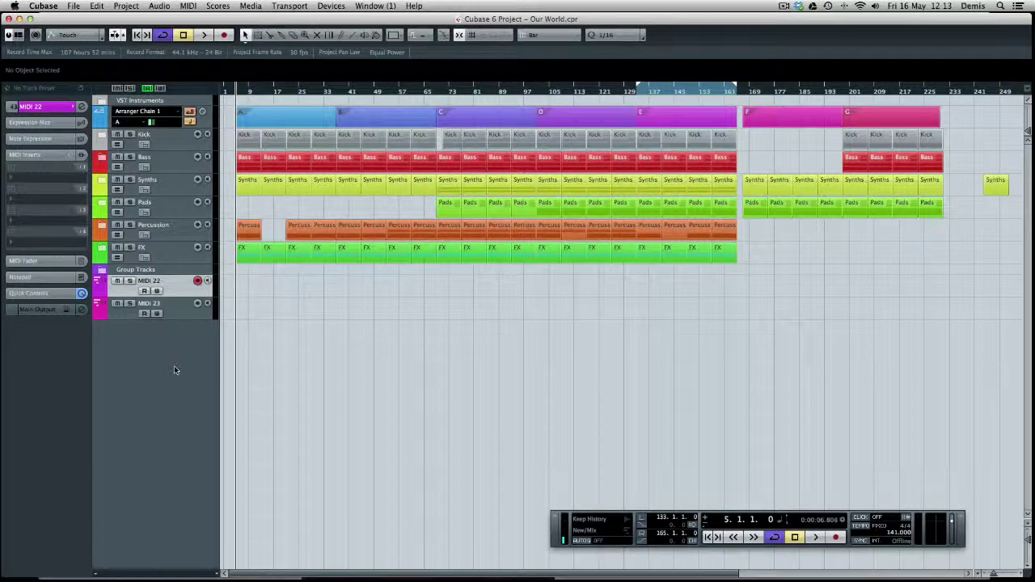
Step: Add a folder track below the MIDI 22 track and name it Bass
right_click(166, 363)
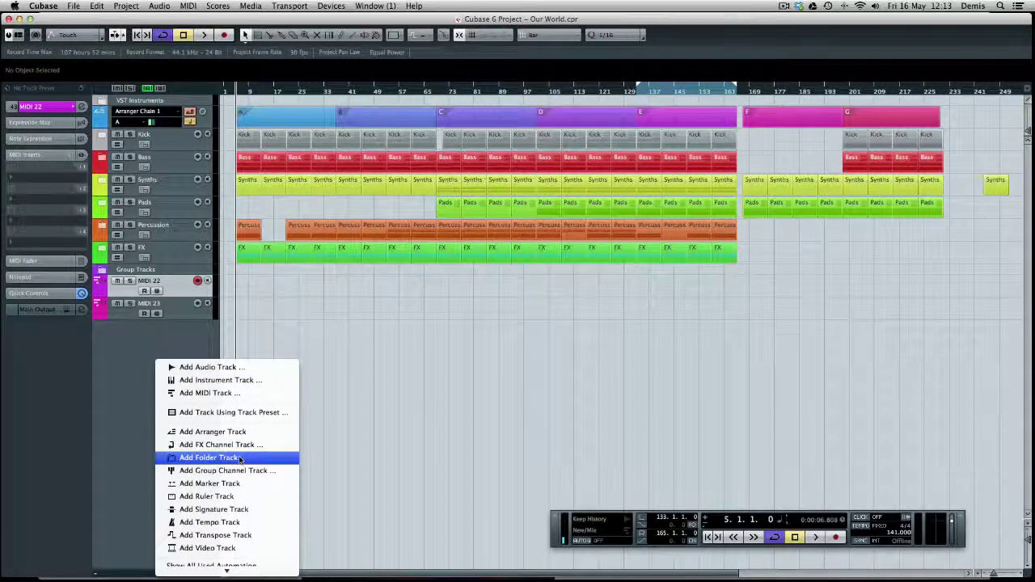
left_click(212, 458)
double_click(152, 304)
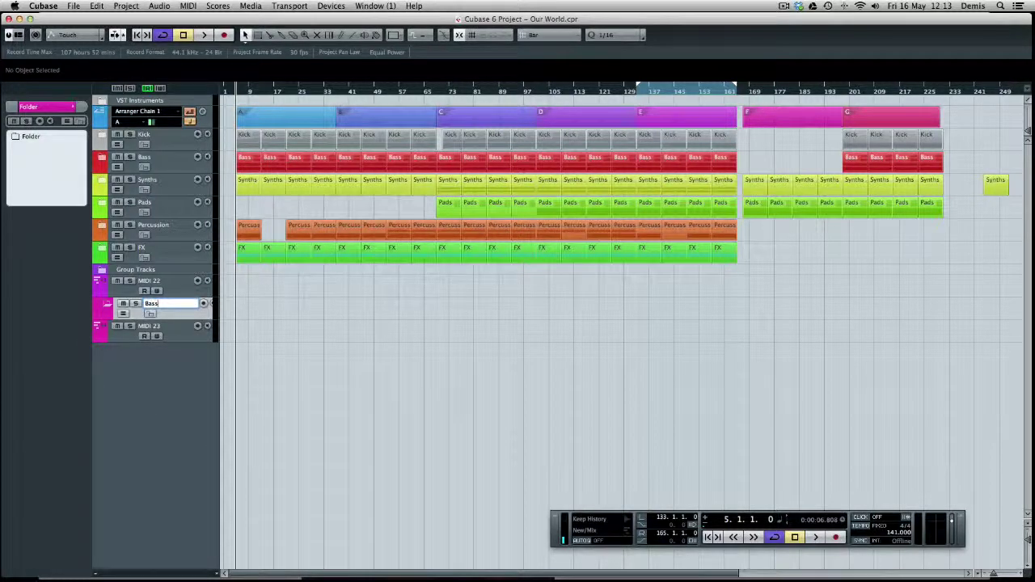
key("Return")
Step: Move the MIDI 22 and MIDI 23 tracks into the new Bass folder, and try collapsing and expanding it
left_click(166, 331)
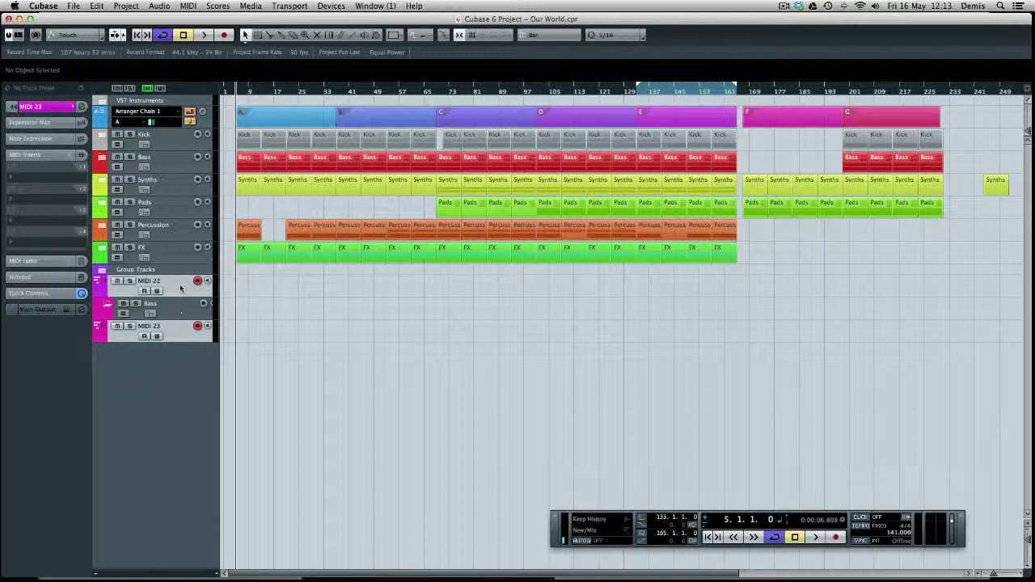
left_click_drag(173, 294, 123, 305)
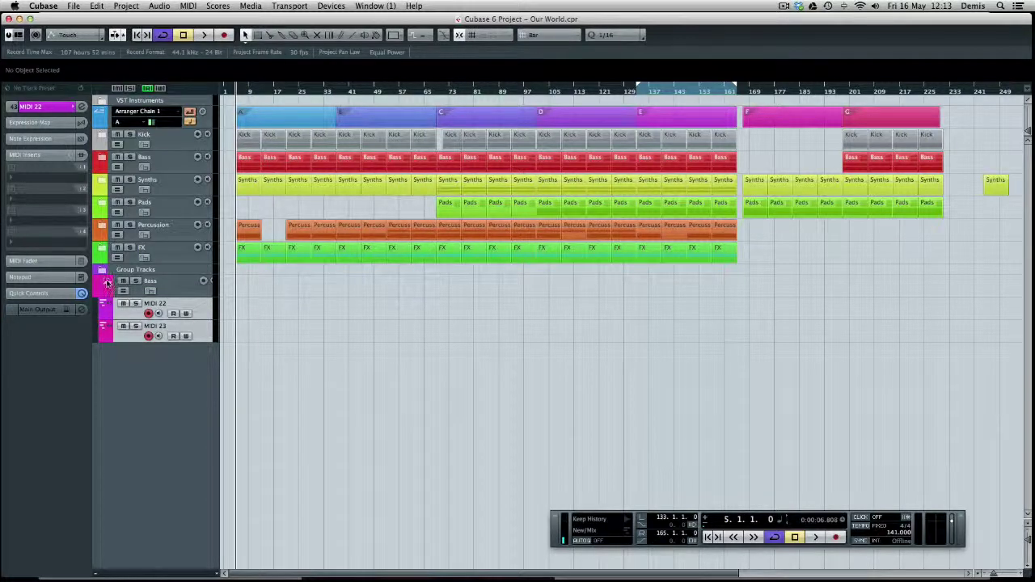
left_click(106, 283)
left_click(102, 283)
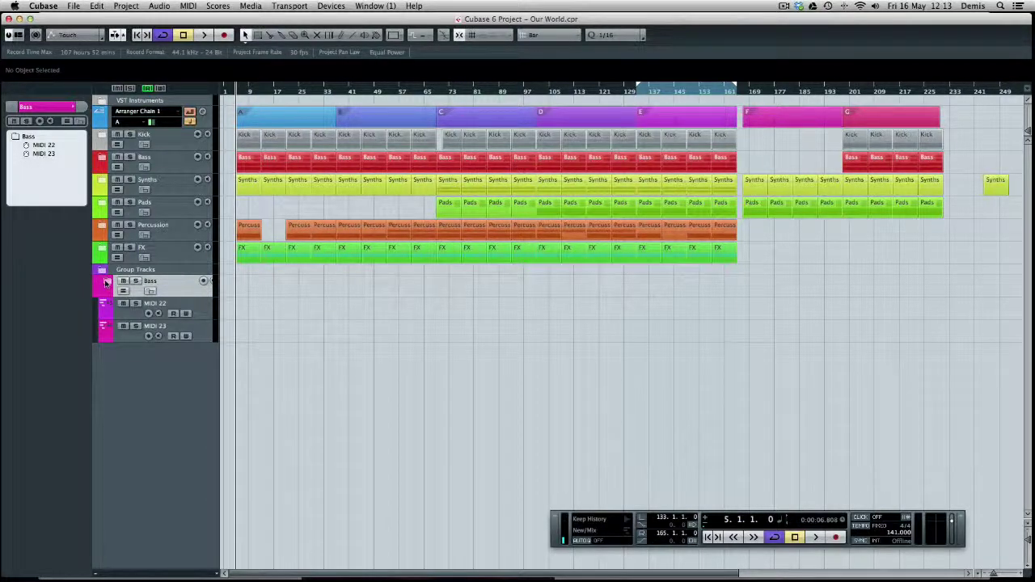
left_click(103, 283)
left_click(105, 283)
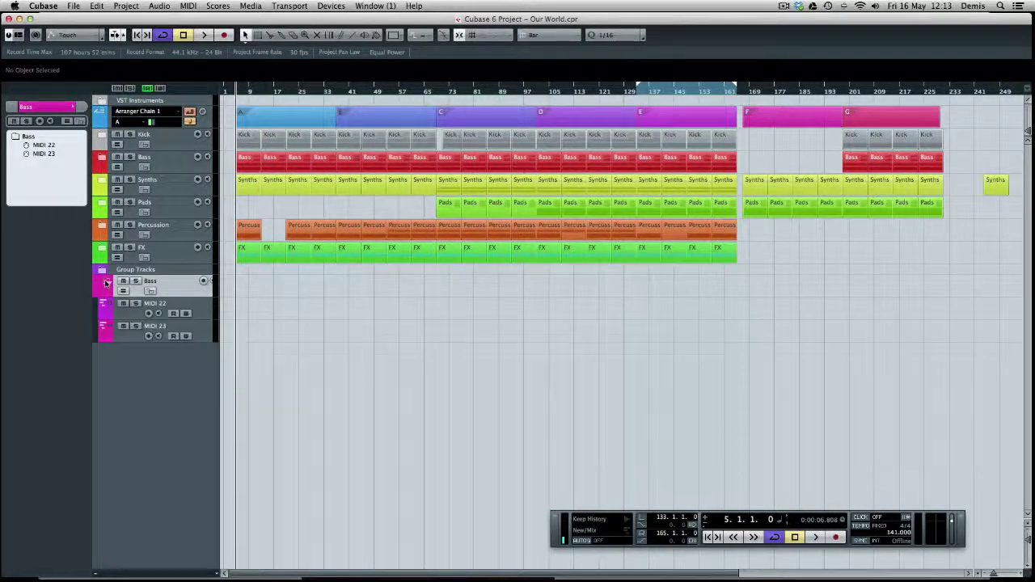
Step: Delete the magenta Bass folder together with the two MIDI tracks inside it
right_click(174, 285)
left_click(200, 320)
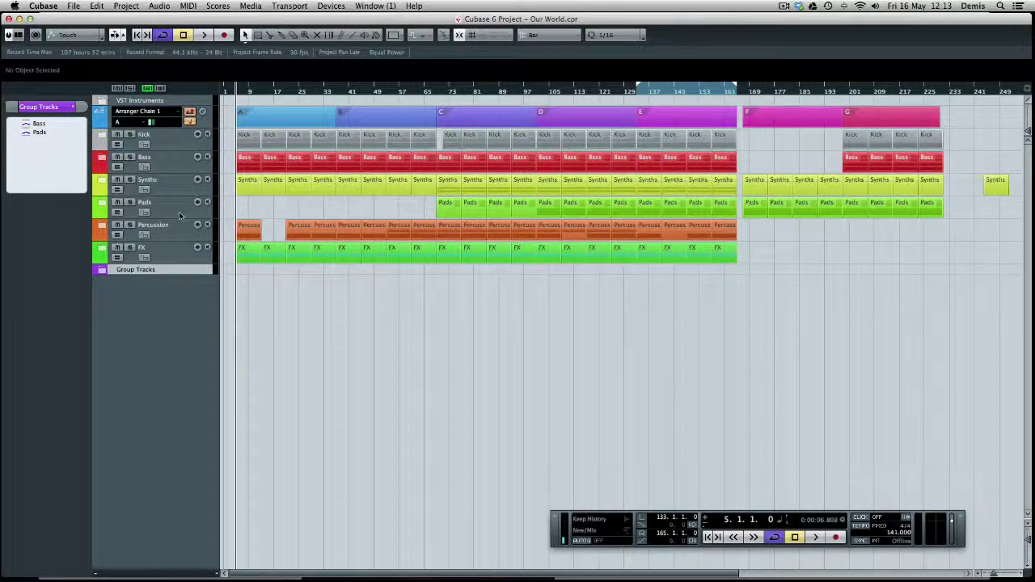
Step: Expand the Percussion folder to look at its tracks and collapse it again
left_click(102, 226)
left_click(102, 226)
left_click_drag(708, 316, 622, 78)
left_click(816, 251)
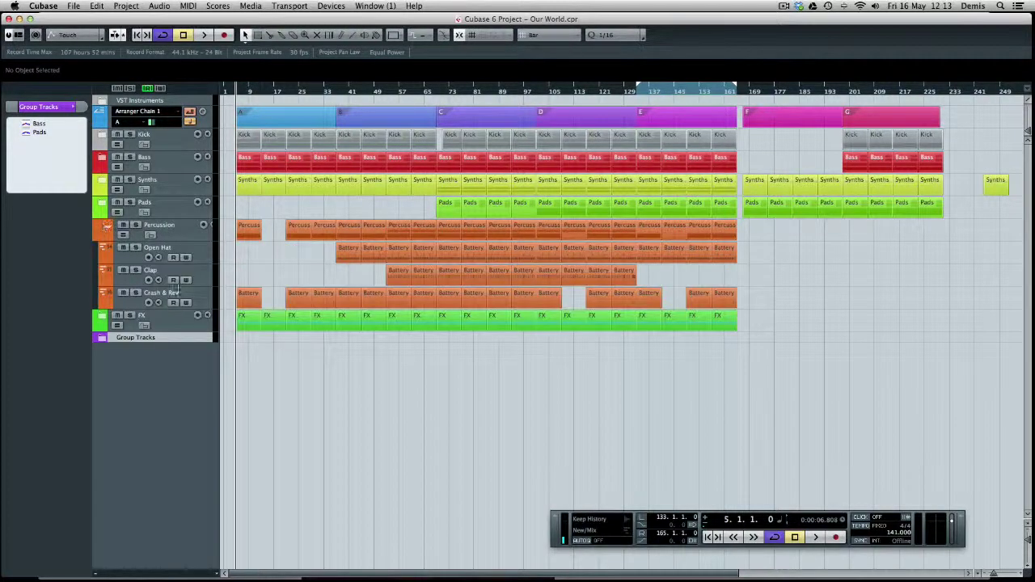
left_click(105, 228)
left_click(105, 228)
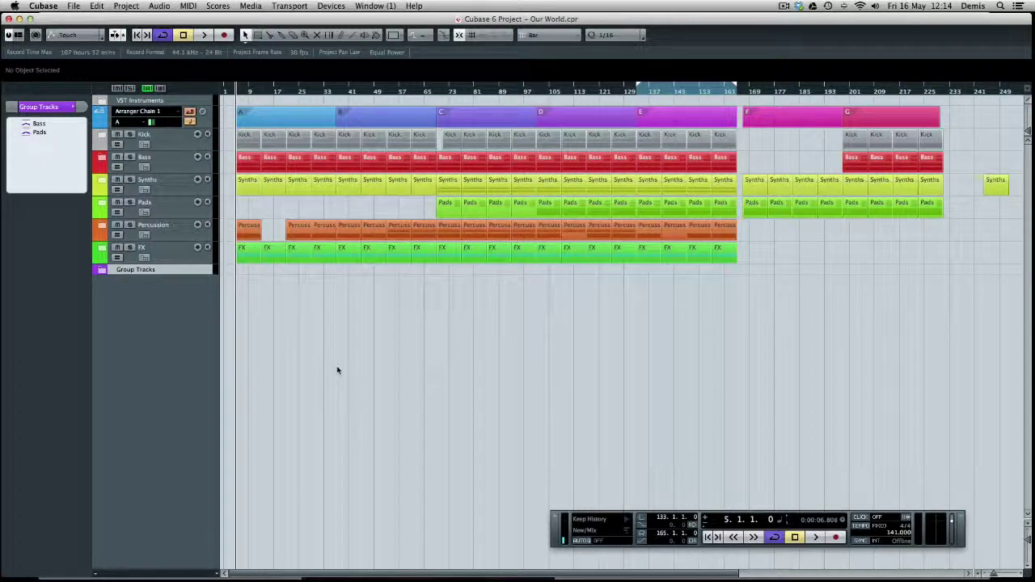
Step: Audition the Sub Bass track in solo inside the expanded red Bass folder, and collapse the folder again
left_click(103, 159)
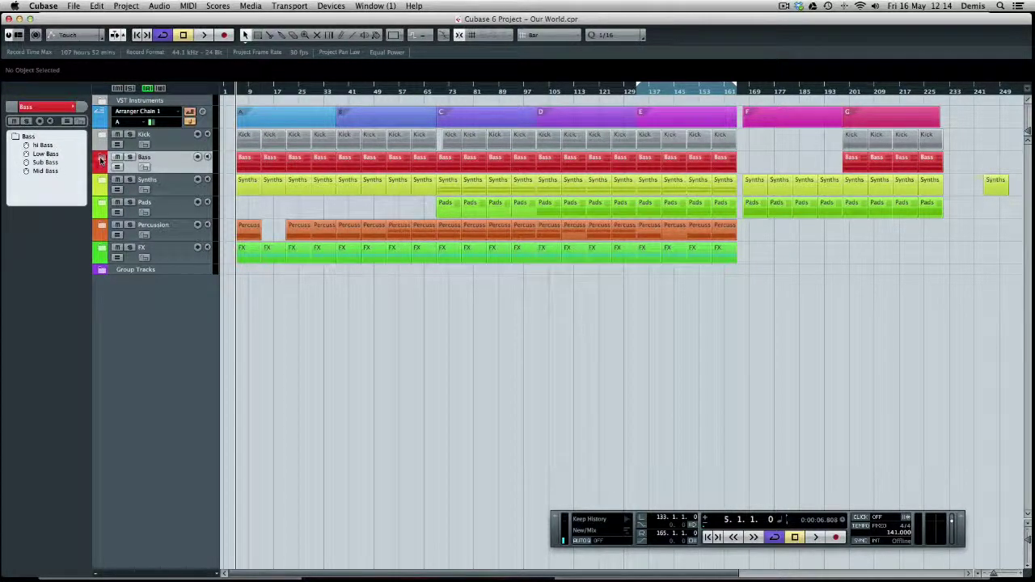
left_click(102, 157)
left_click(198, 226)
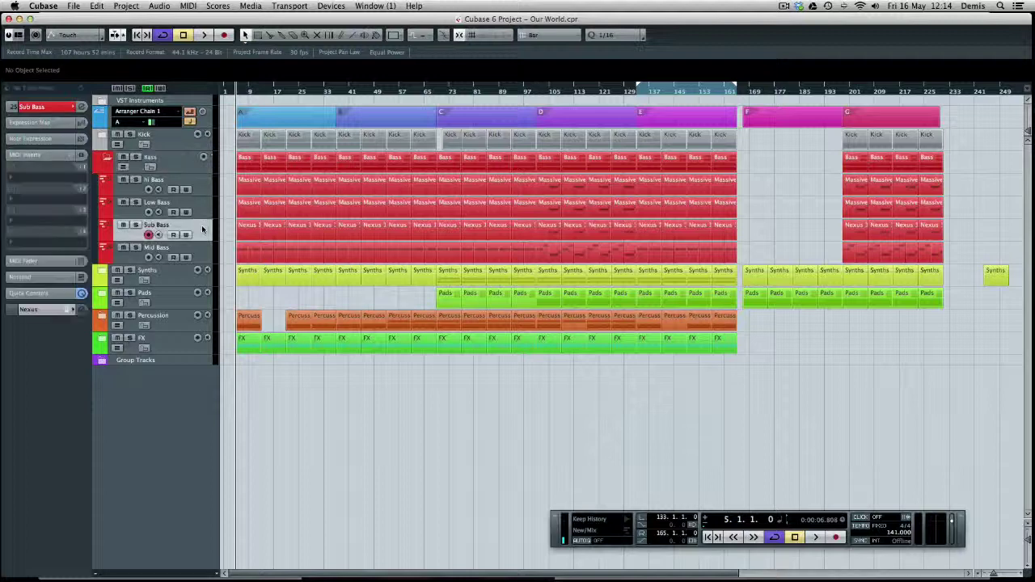
left_click(135, 225)
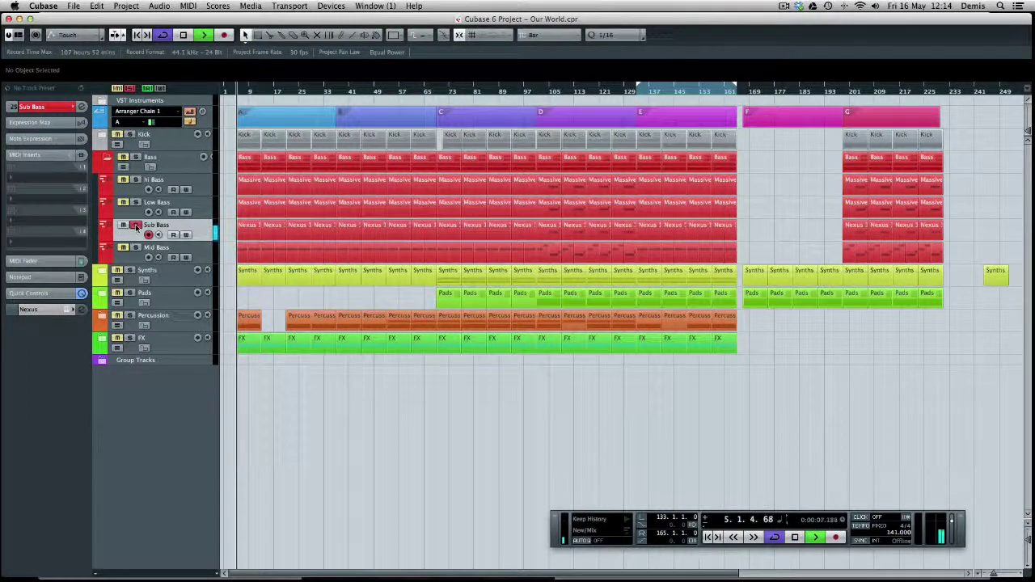
key("space")
left_click(135, 224)
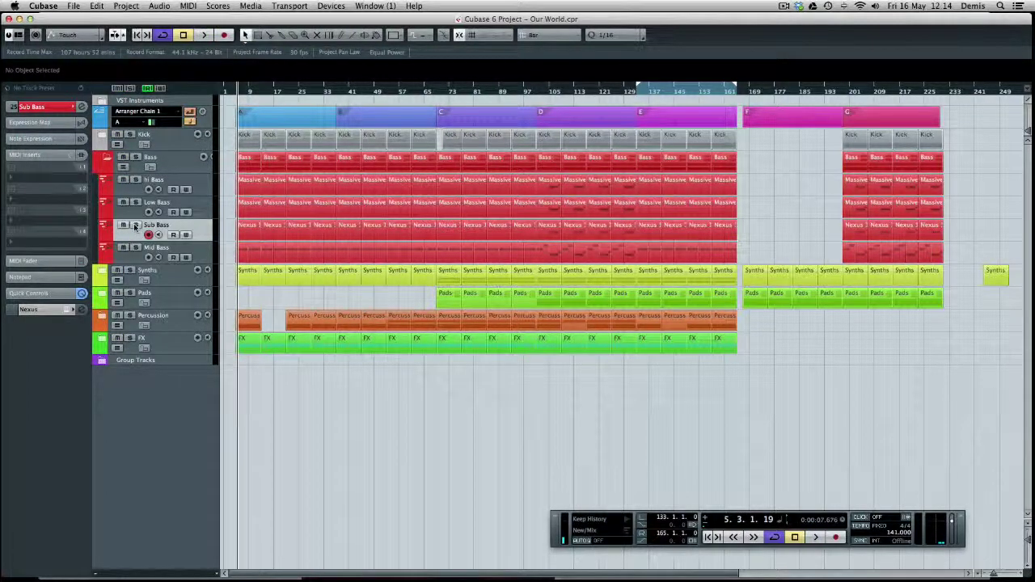
left_click(112, 158)
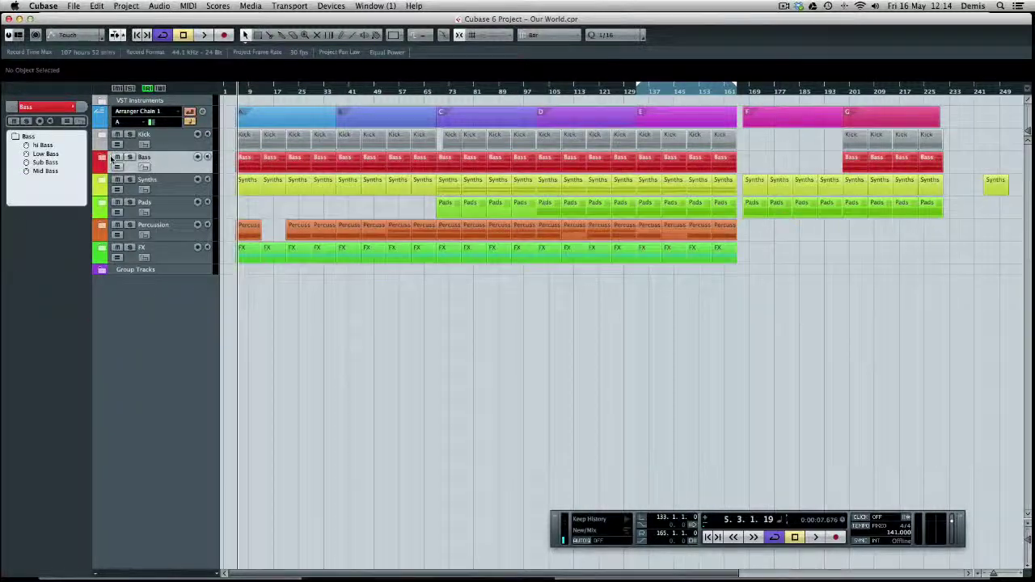